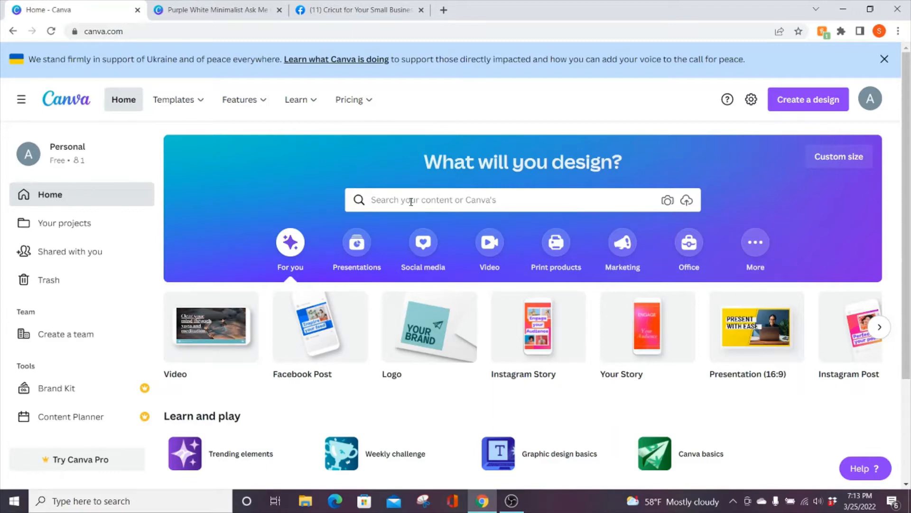
# Step: Search the templates for "link" and open the purple "Ask Me" Instagram story template for editing
pyautogui.click(411, 200)
pyautogui.write('link')
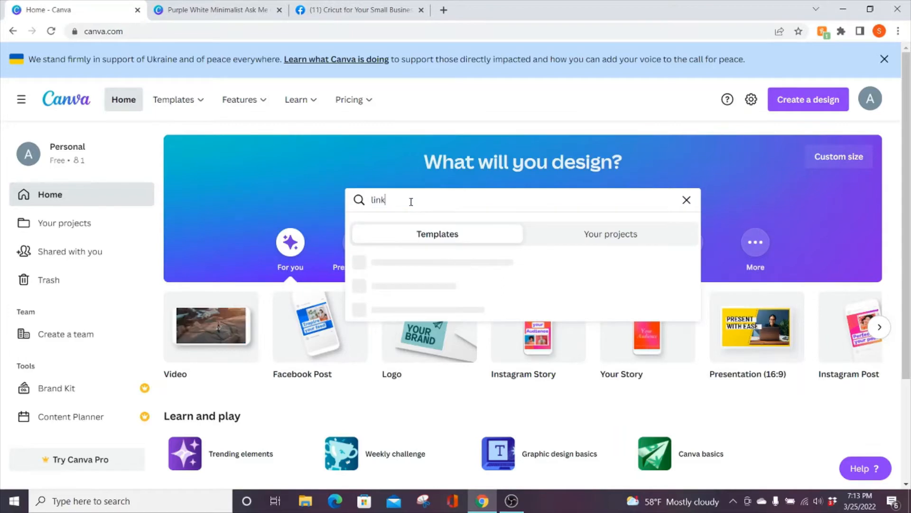
pyautogui.press('Return')
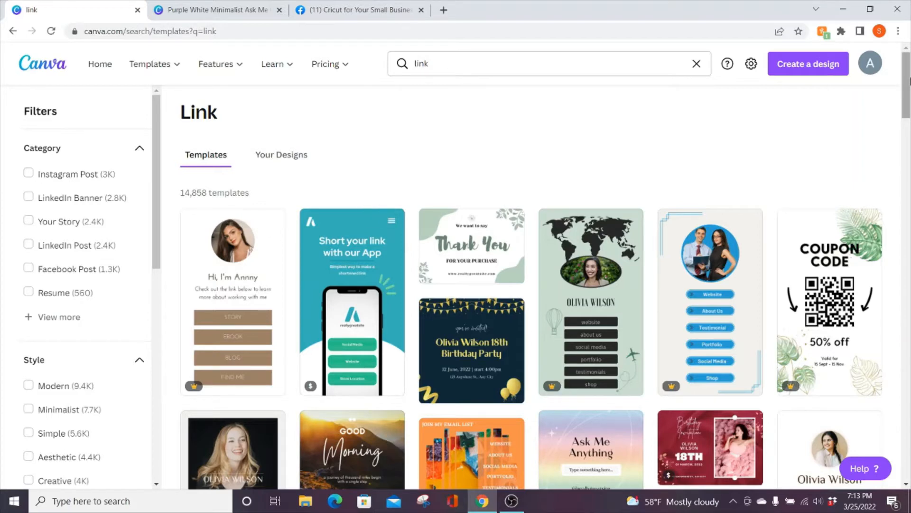
pyautogui.moveTo(909, 82); pyautogui.dragTo(910, 130)
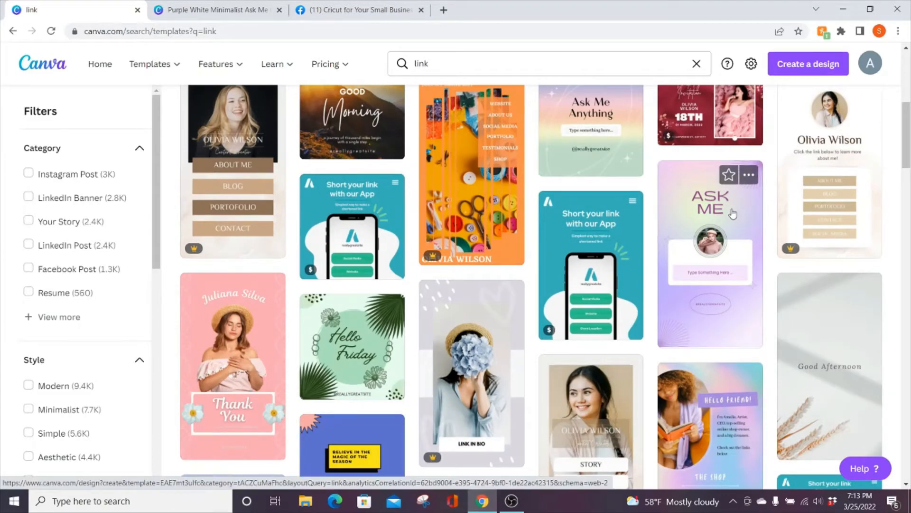
pyautogui.click(732, 213)
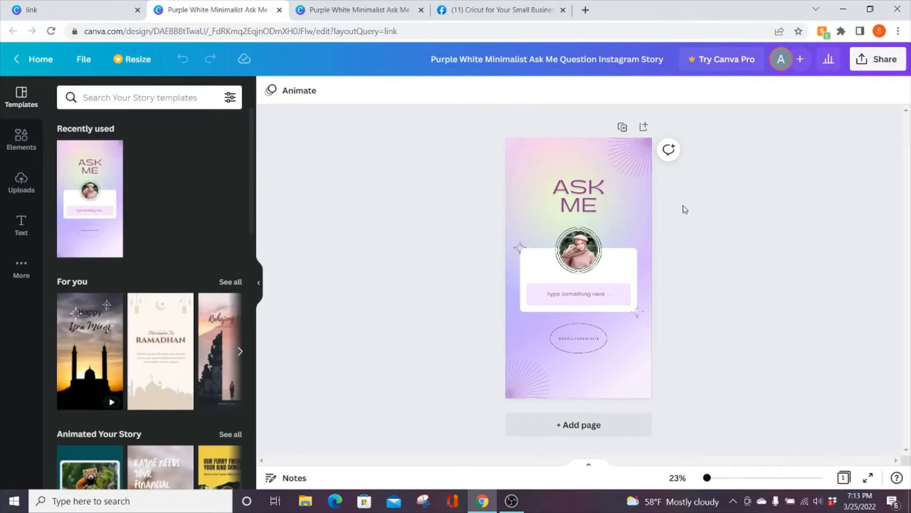
# Step: Replace the "ASK ME" heading text with "MY BUSINESS"
pyautogui.click(587, 191)
pyautogui.click(588, 190)
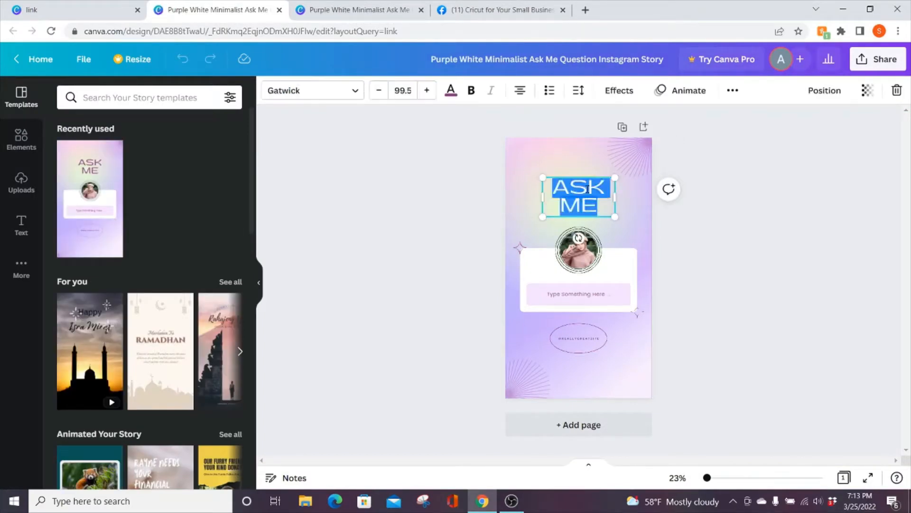
pyautogui.write('MY B')
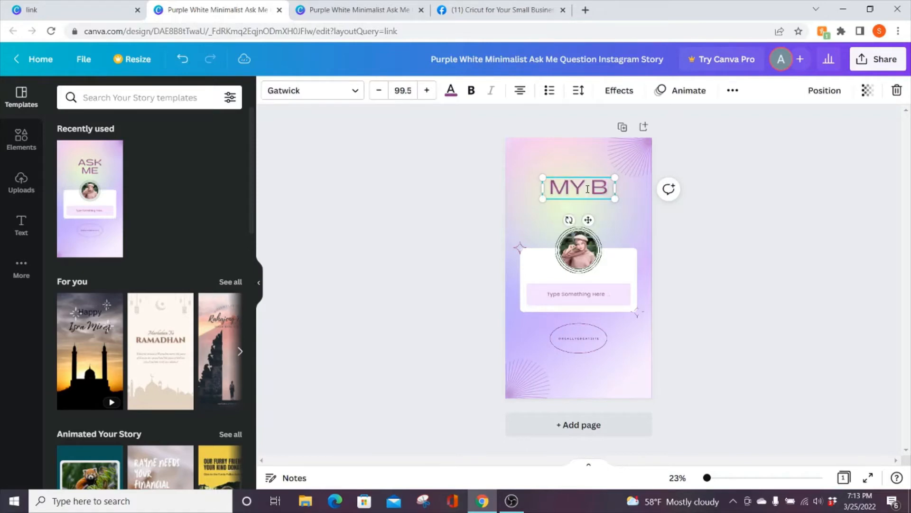
pyautogui.write('USINESS')
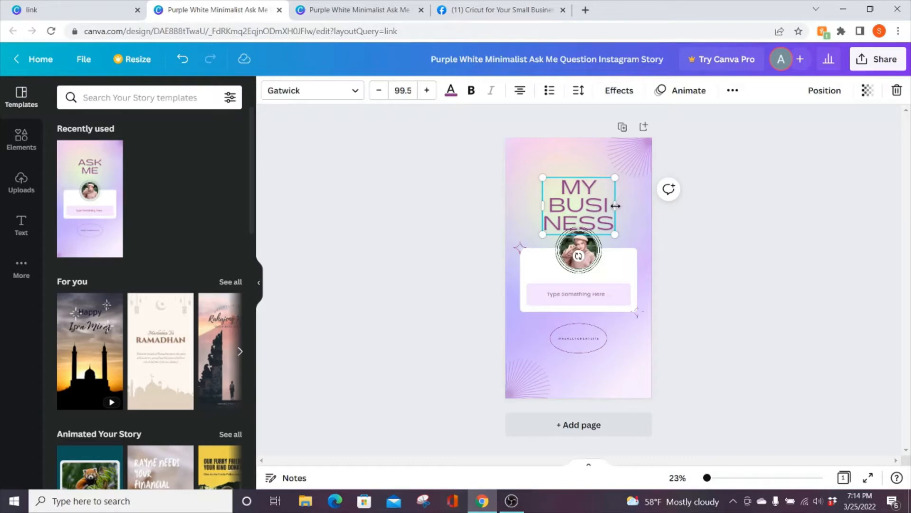
# Step: Widen the heading's text box on both sides and reduce its font size to 86.6 so BUSINESS fits on one line
pyautogui.moveTo(615, 205); pyautogui.dragTo(637, 206)
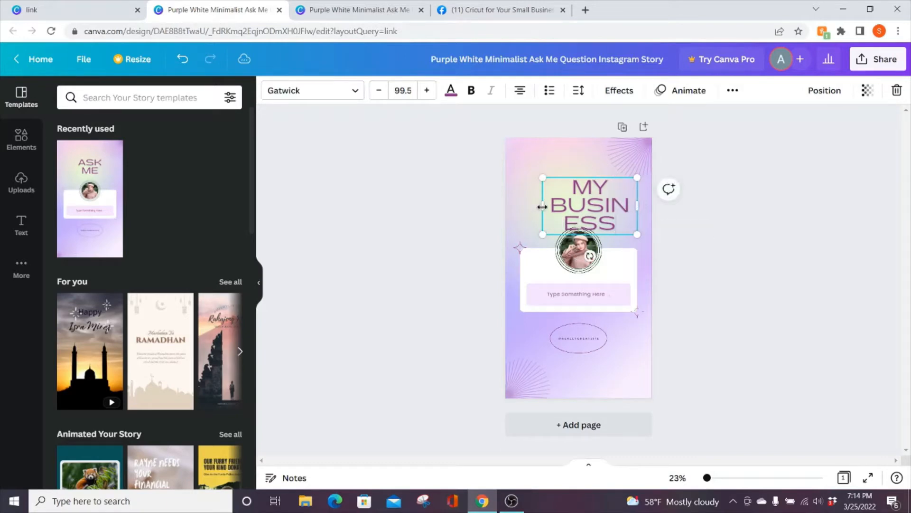
pyautogui.moveTo(542, 205); pyautogui.dragTo(513, 207)
pyautogui.click(382, 92)
pyautogui.click(382, 92)
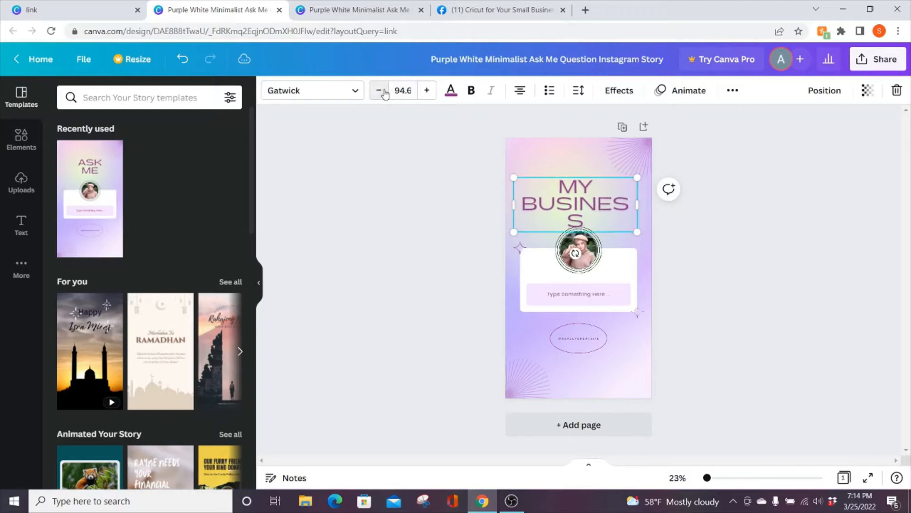
pyautogui.click(382, 91)
pyautogui.click(382, 91)
pyautogui.click(382, 91)
pyautogui.click(382, 91)
pyautogui.click(382, 91)
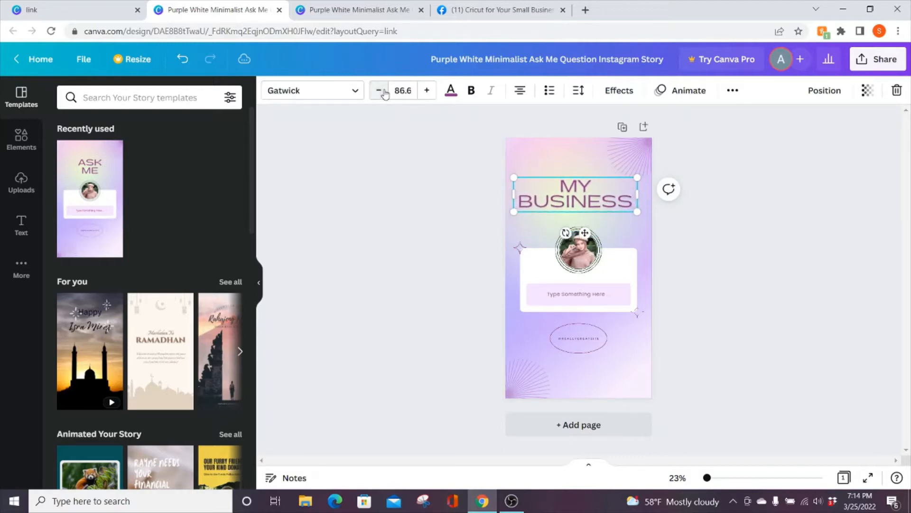
# Step: Move the round portrait photo to the page's upper-left corner and shift the heading slightly upward
pyautogui.moveTo(583, 259); pyautogui.dragTo(534, 172)
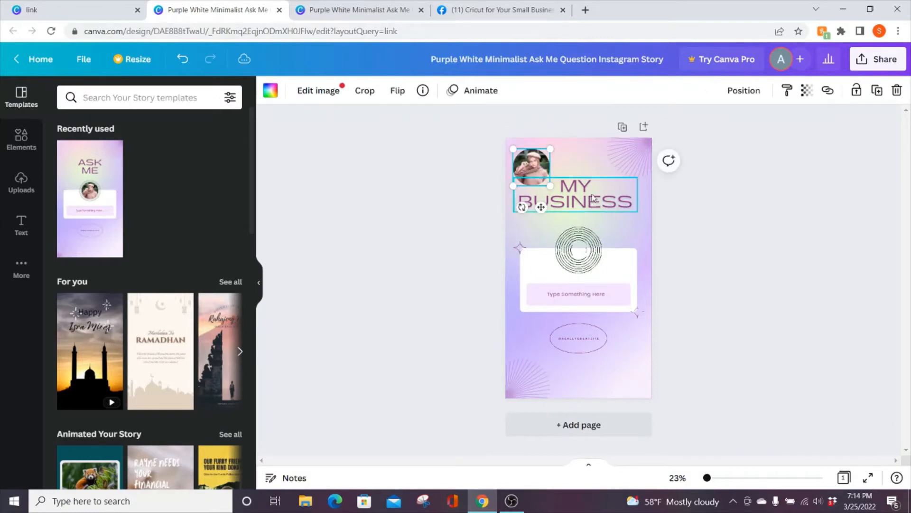
pyautogui.moveTo(592, 199); pyautogui.dragTo(589, 188)
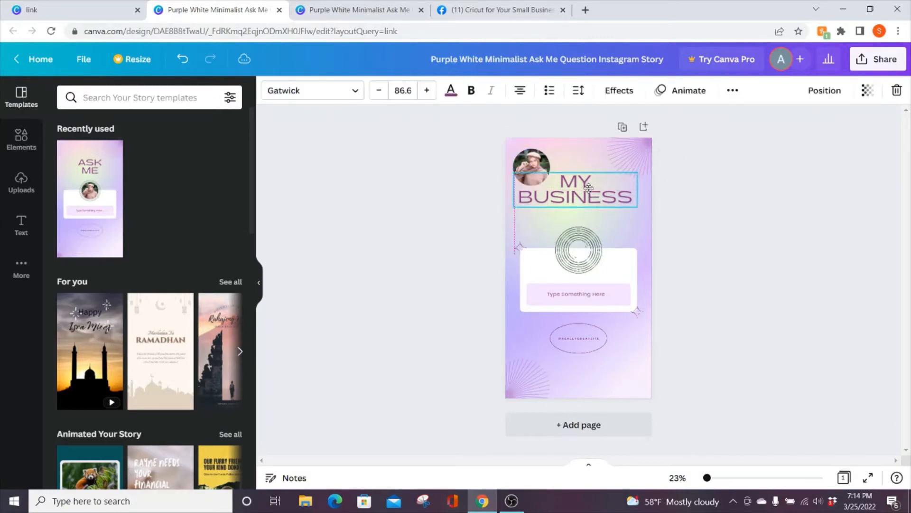
# Step: Delete the concentric-circle graphic, the white card behind it, and the oval with its handle text
pyautogui.click(597, 259)
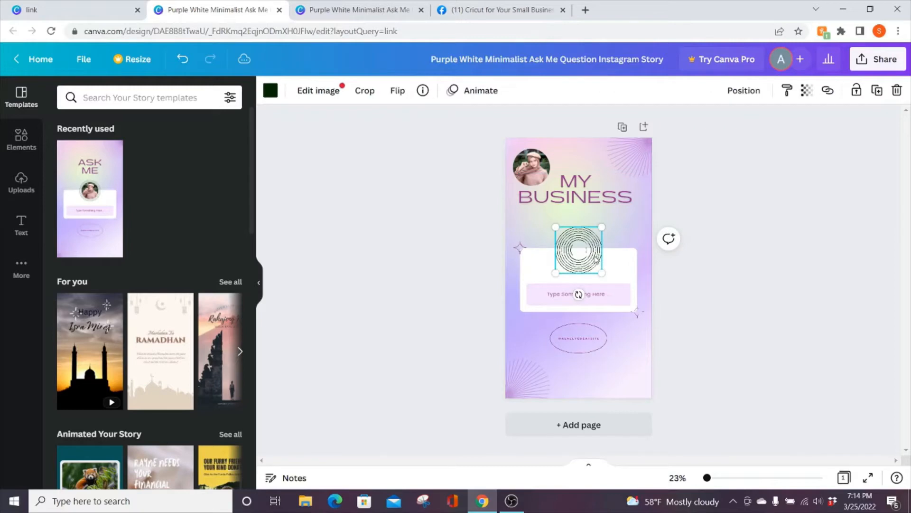
pyautogui.press('Delete')
pyautogui.click(596, 259)
pyautogui.press('Delete')
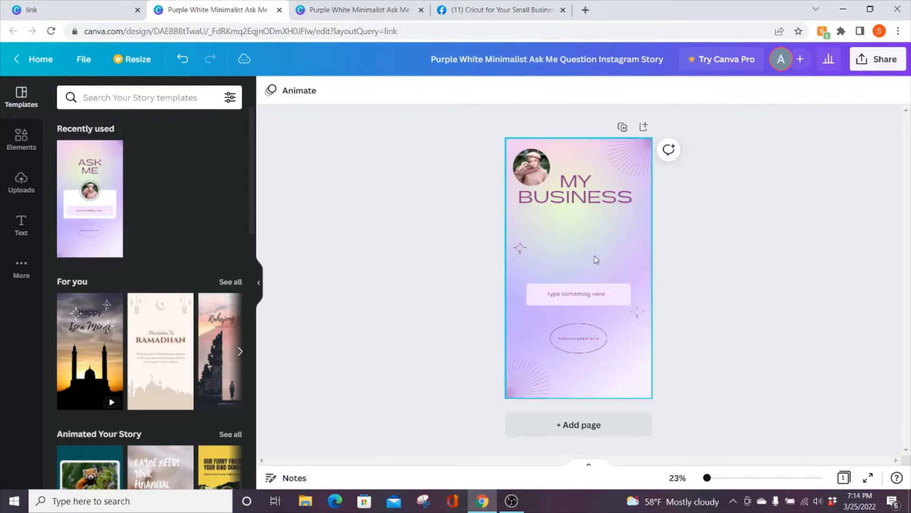
pyautogui.click(594, 341)
pyautogui.press('Delete')
pyautogui.click(594, 340)
pyautogui.press('Delete')
# Step: Move the "Type Something Here" box together with its text up to just below the heading
pyautogui.click(578, 291)
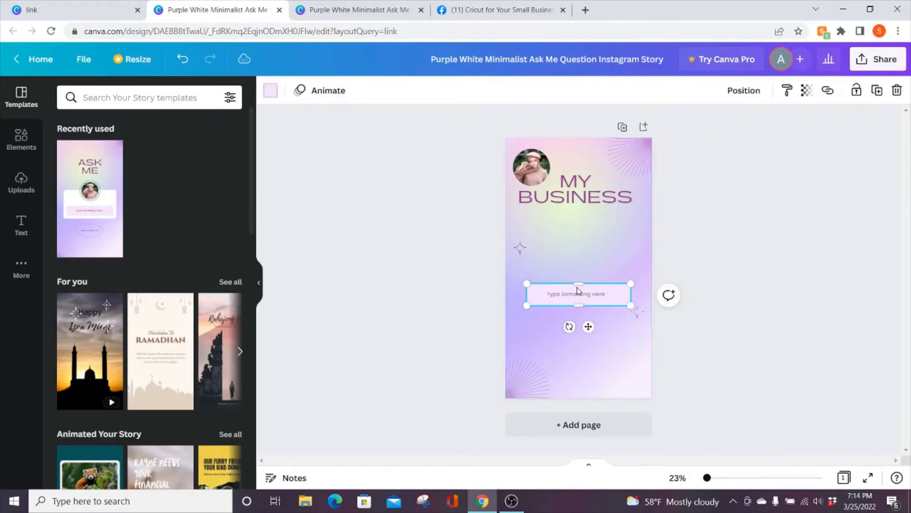
pyautogui.click(578, 299)
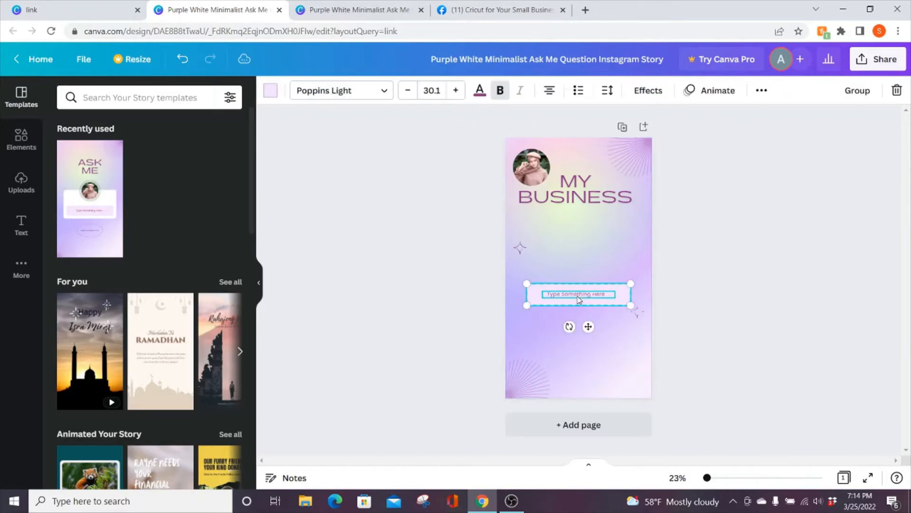
pyautogui.moveTo(578, 299); pyautogui.dragTo(577, 236)
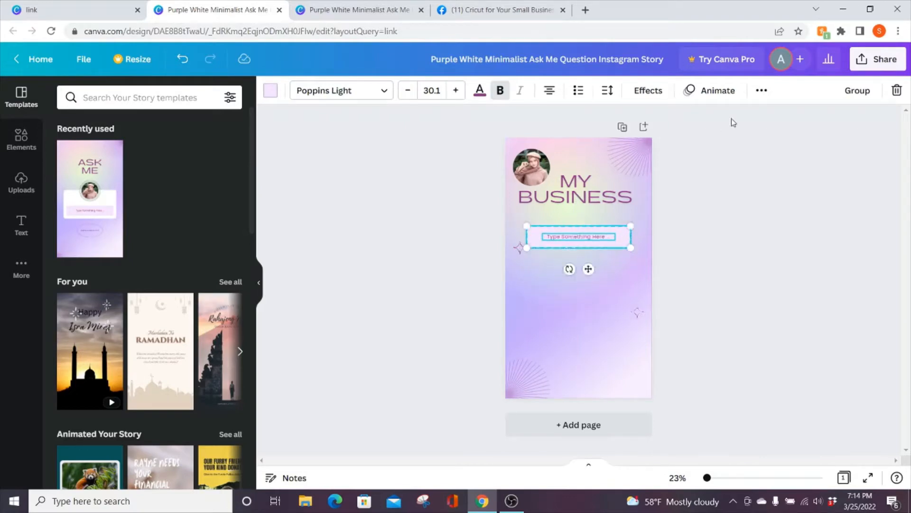
# Step: Replace the placeholder text in the pink box with "Facebook"
pyautogui.click(613, 257)
pyautogui.click(602, 238)
pyautogui.doubleClick(603, 238)
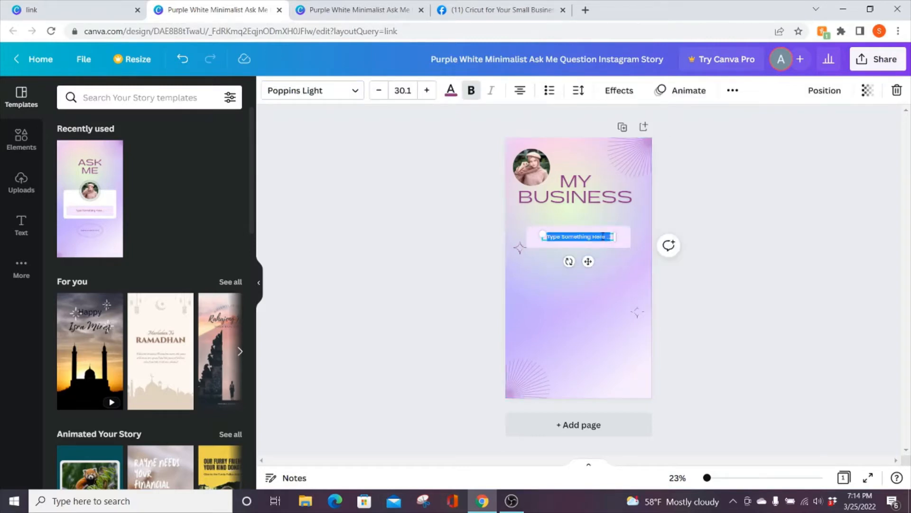
pyautogui.write('Faceboo')
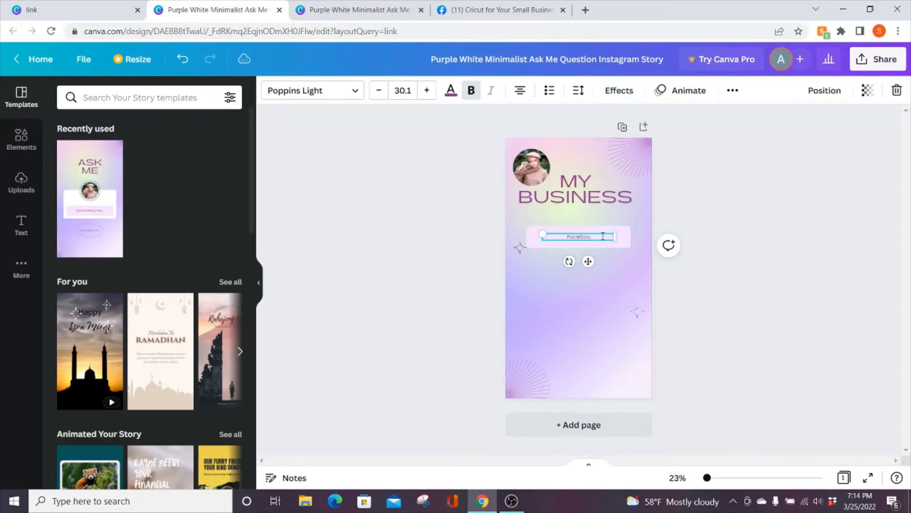
pyautogui.write('k')
# Step: Increase the Facebook label's font size to 49.1 and nudge the label up to centre it in its box
pyautogui.click(427, 90)
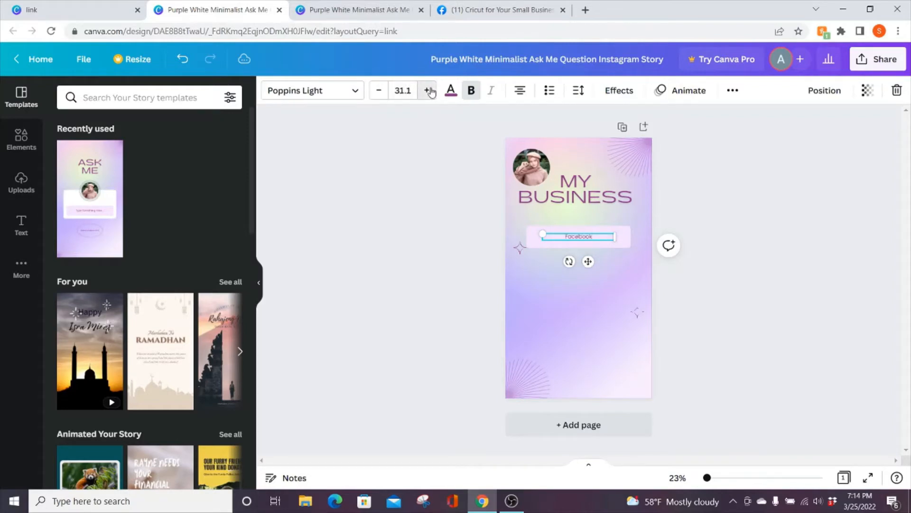
pyautogui.click(427, 90)
pyautogui.click(427, 90)
pyautogui.click(428, 90)
pyautogui.click(427, 90)
pyautogui.click(427, 90)
pyautogui.click(427, 90)
pyautogui.click(428, 90)
pyautogui.click(429, 90)
pyautogui.click(429, 90)
pyautogui.click(429, 90)
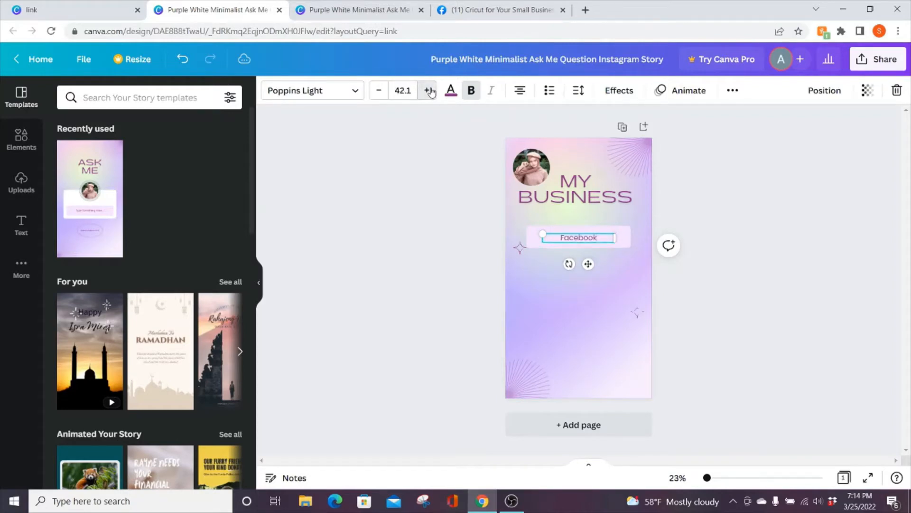
pyautogui.click(429, 90)
pyautogui.click(428, 90)
pyautogui.click(428, 91)
pyautogui.click(428, 90)
pyautogui.click(429, 90)
pyautogui.click(429, 91)
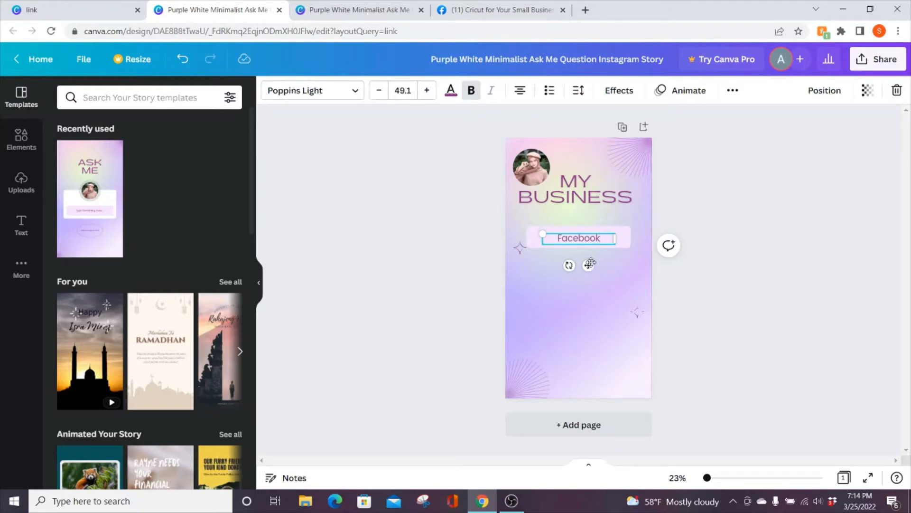
pyautogui.moveTo(589, 264); pyautogui.dragTo(590, 262)
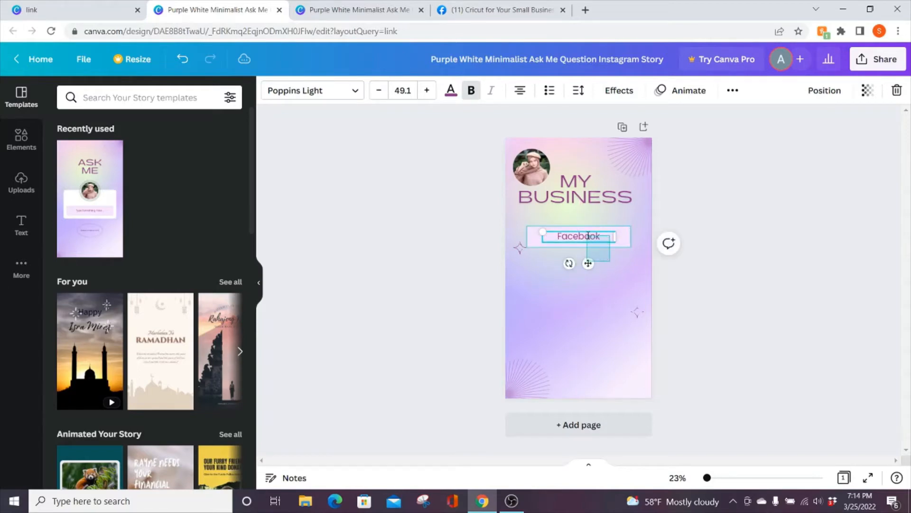
# Step: Duplicate the Facebook box with its label three times, stacking the copies evenly below the original
pyautogui.click(622, 240)
pyautogui.click(765, 93)
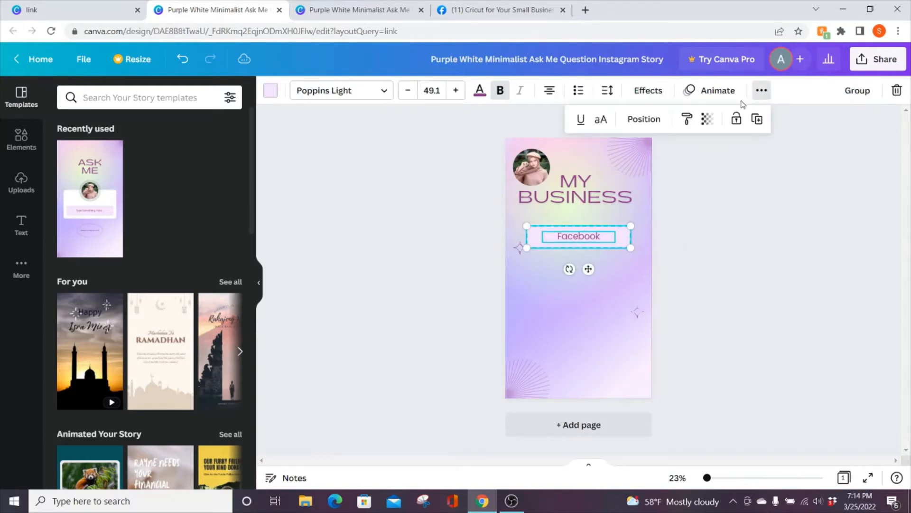
pyautogui.click(757, 119)
pyautogui.moveTo(592, 270); pyautogui.dragTo(588, 300)
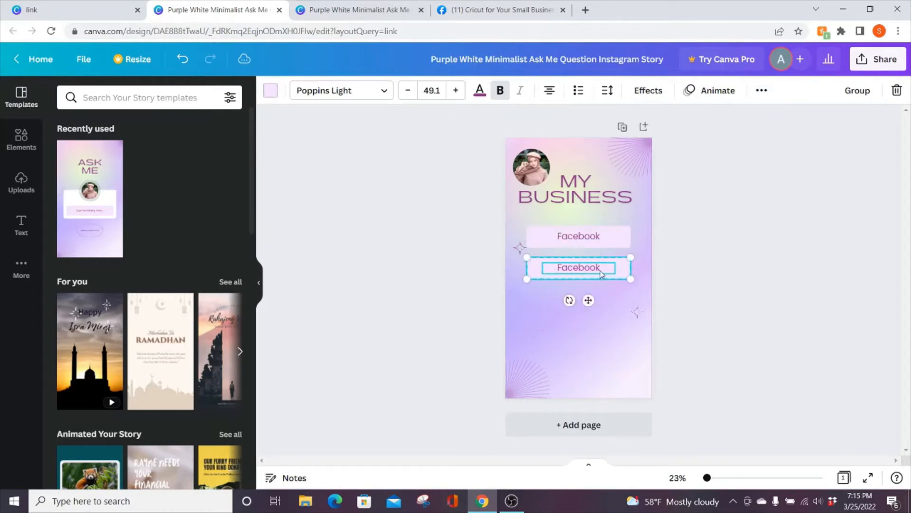
pyautogui.click(759, 93)
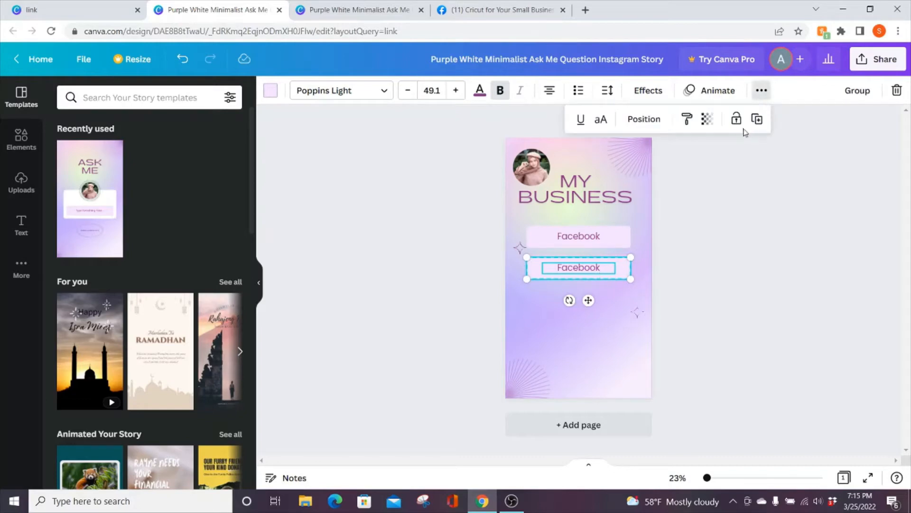
pyautogui.click(758, 119)
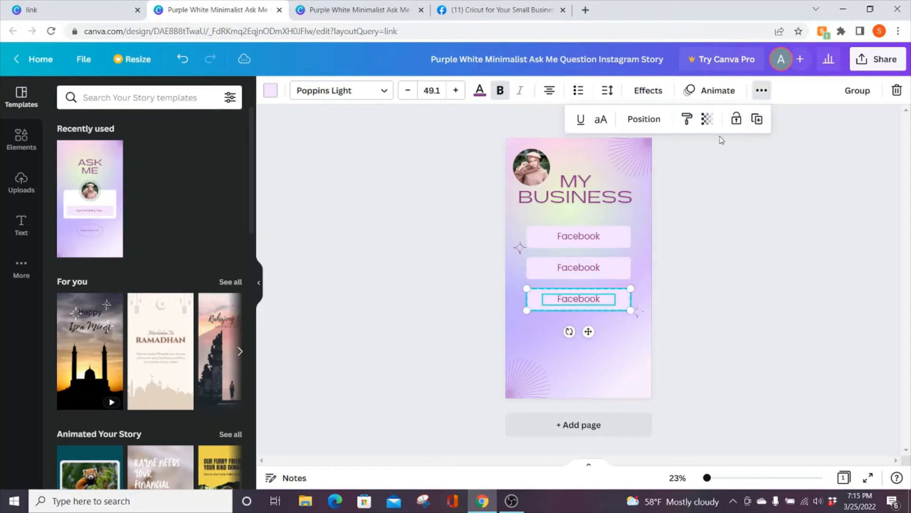
pyautogui.click(759, 119)
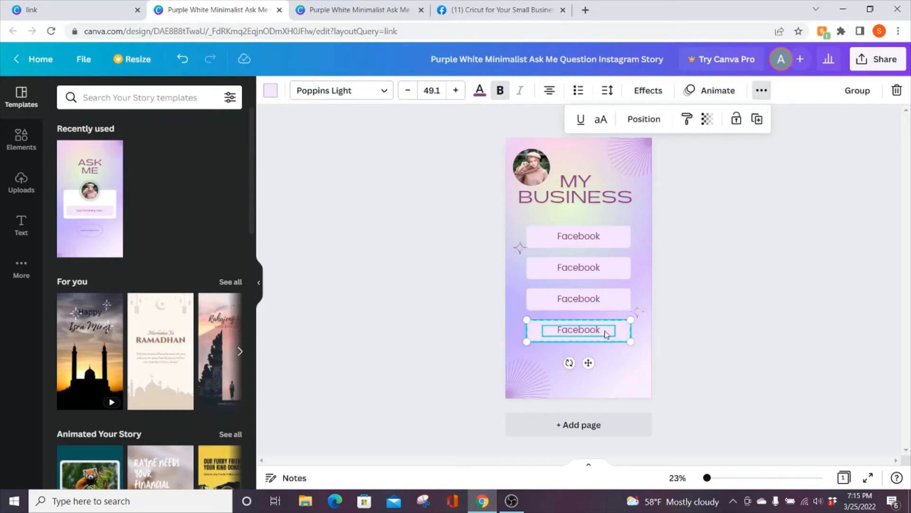
# Step: Change the second box's label to "Website"
pyautogui.click(597, 267)
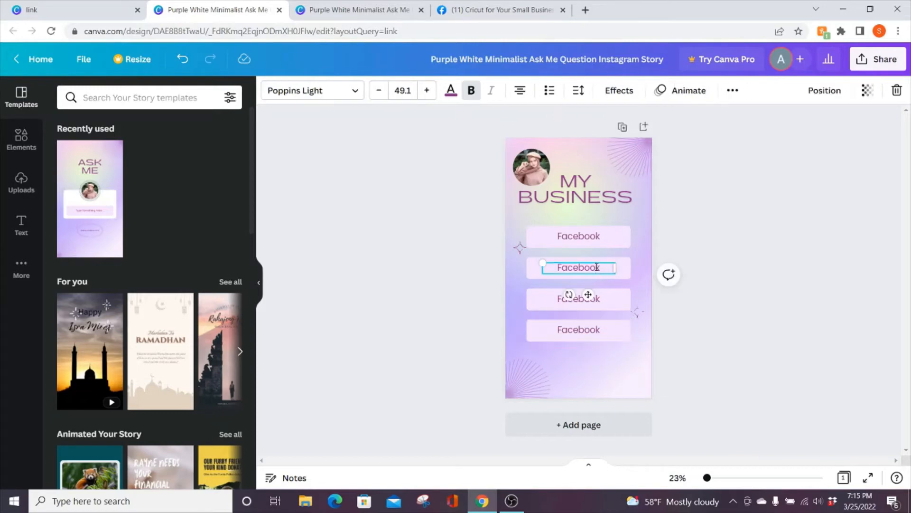
pyautogui.moveTo(602, 266); pyautogui.dragTo(553, 266)
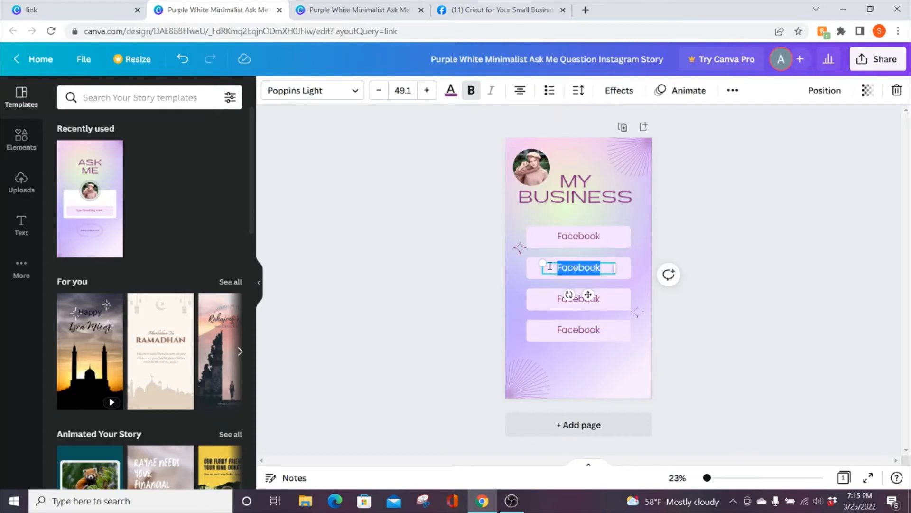
pyautogui.write('Website')
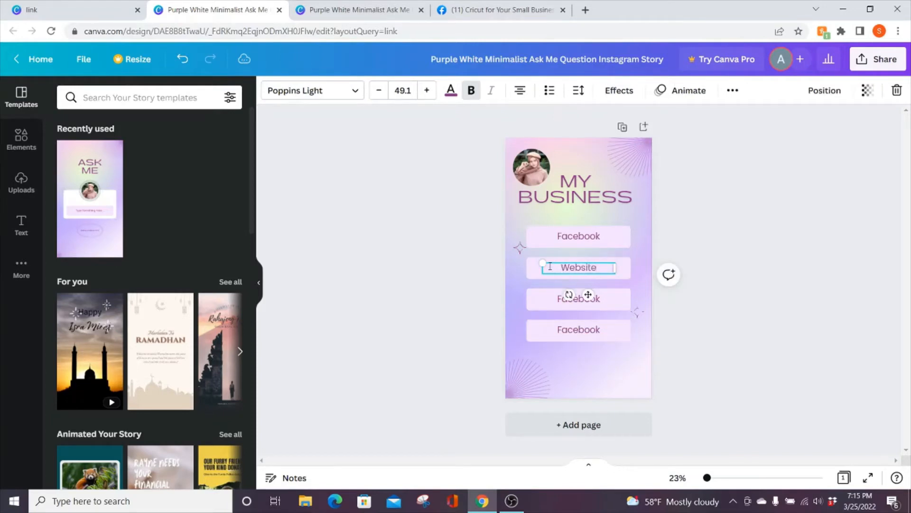
# Step: Change the third box's label to "Email"
pyautogui.click(598, 299)
pyautogui.click(600, 300)
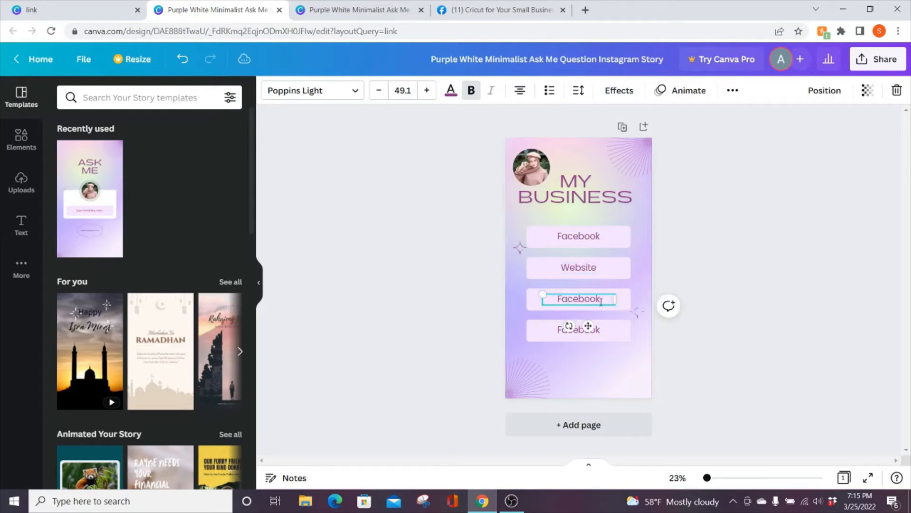
pyautogui.press('BackSpace')
pyautogui.press('BackSpace')
pyautogui.press('BackSpace')
pyautogui.press('BackSpace')
pyautogui.press('BackSpace')
pyautogui.press('BackSpace')
pyautogui.press('BackSpace')
pyautogui.write('Email')
# Step: Change the fourth box's label to "About me"
pyautogui.click(599, 334)
pyautogui.click(598, 332)
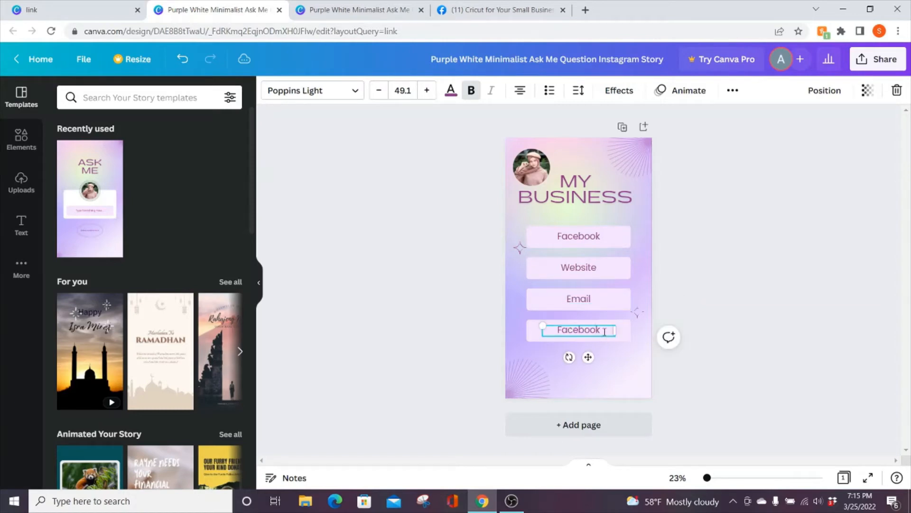
pyautogui.press('BackSpace')
pyautogui.press('BackSpace')
pyautogui.press('BackSpace')
pyautogui.press('BackSpace')
pyautogui.press('BackSpace')
pyautogui.press('BackSpace')
pyautogui.press('BackSpace')
pyautogui.press('BackSpace')
pyautogui.write('About me')
pyautogui.click(21, 183)
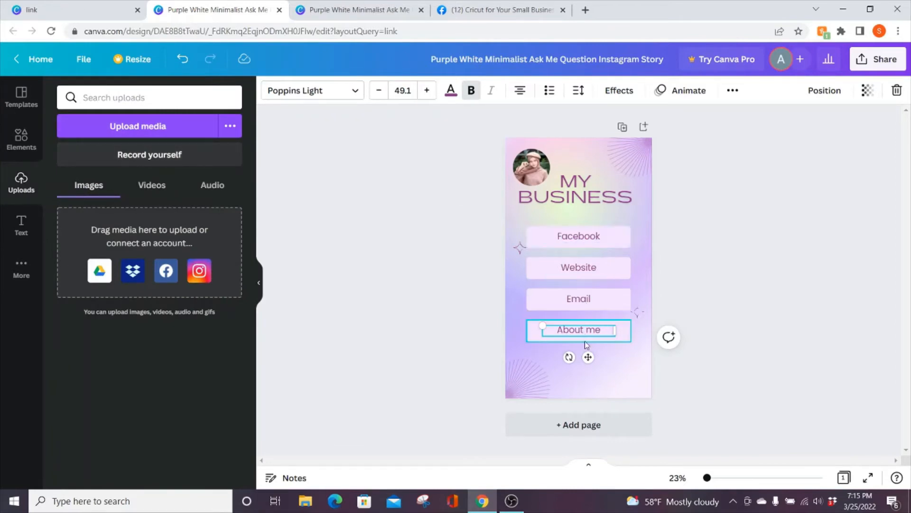
pyautogui.click(280, 239)
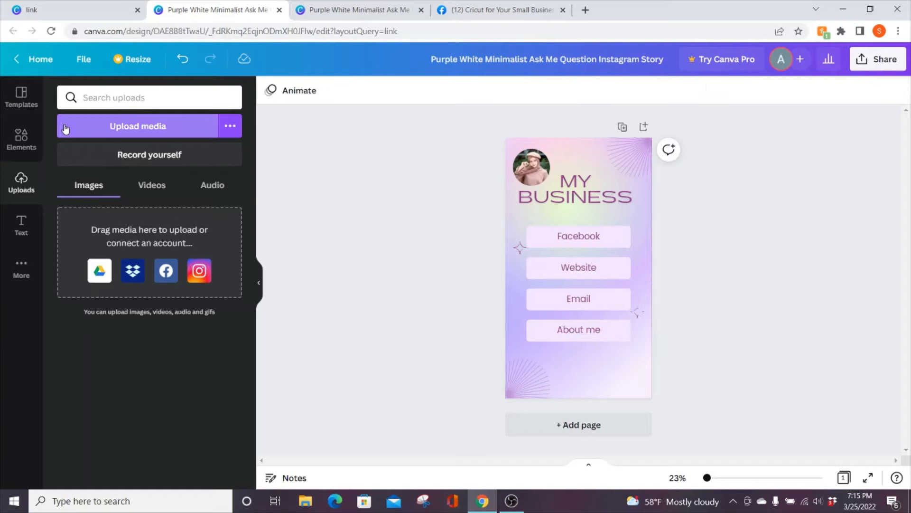
pyautogui.click(21, 140)
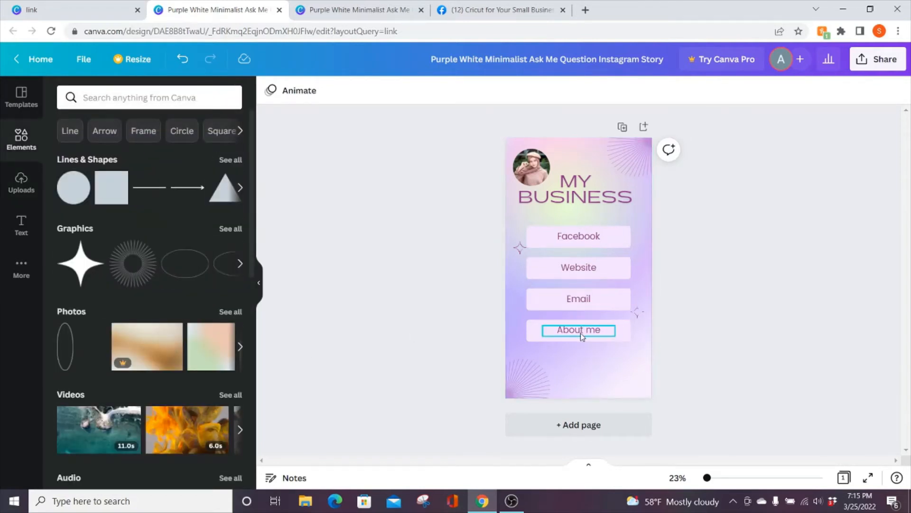
# Step: Link the Facebook label to the web address of the "Cricut for Your Small Business - Official" group, copied from its open page
pyautogui.click(578, 239)
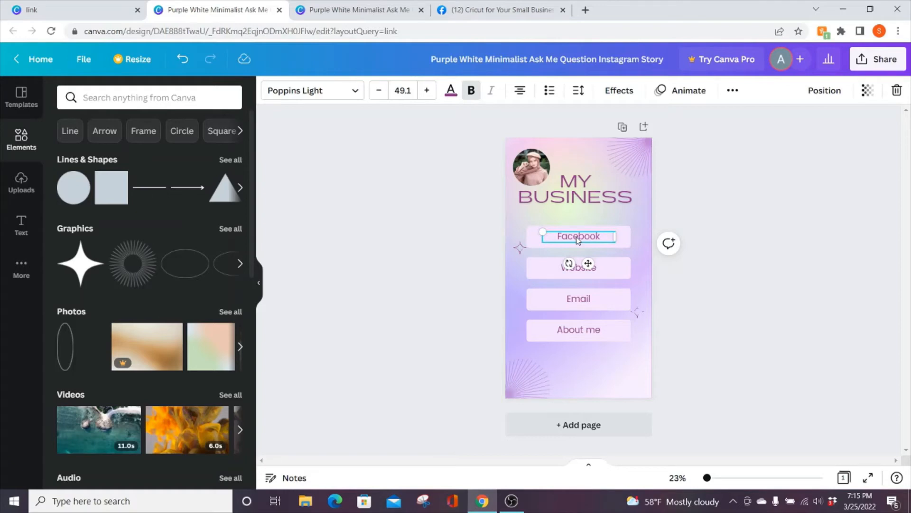
pyautogui.click(517, 9)
pyautogui.click(492, 31)
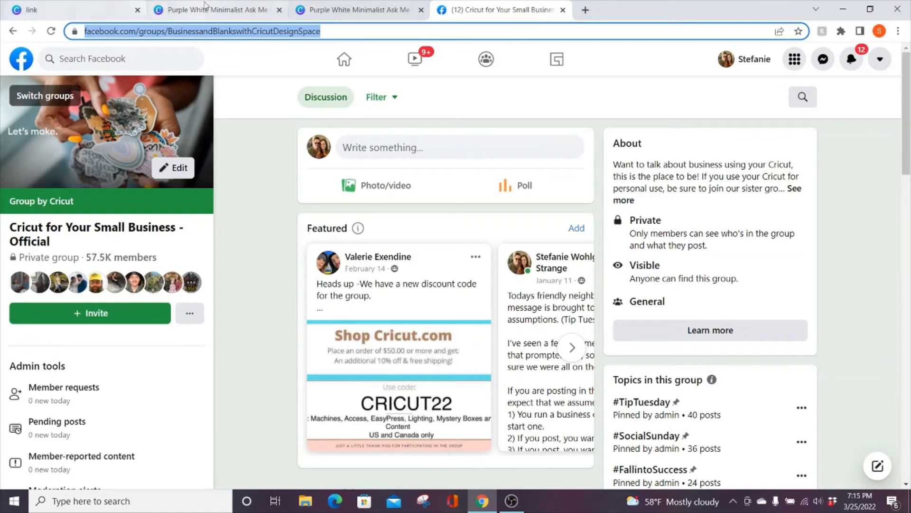
pyautogui.click(218, 9)
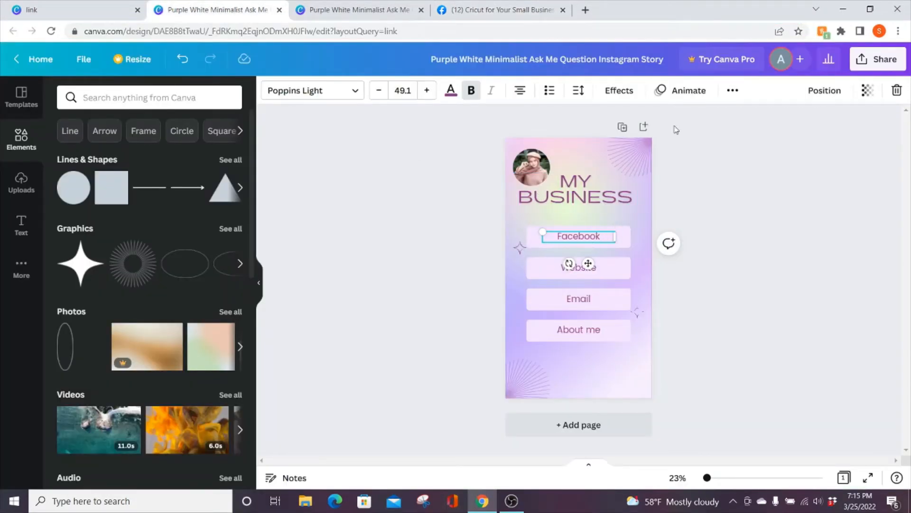
pyautogui.click(731, 94)
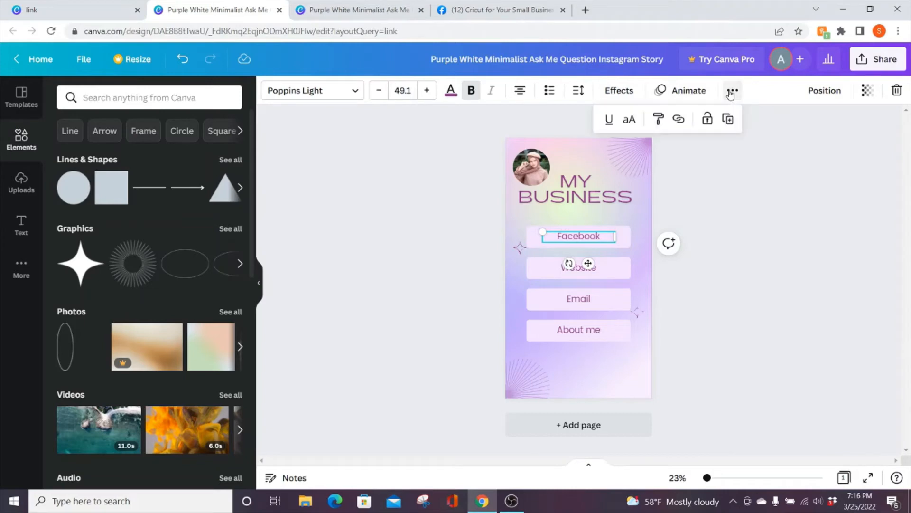
pyautogui.click(679, 121)
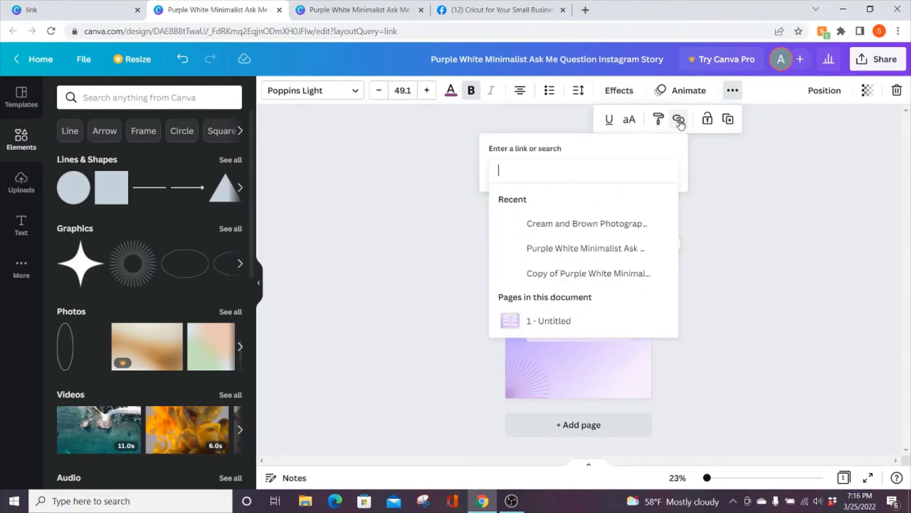
pyautogui.hotkey('ctrl', 'v')
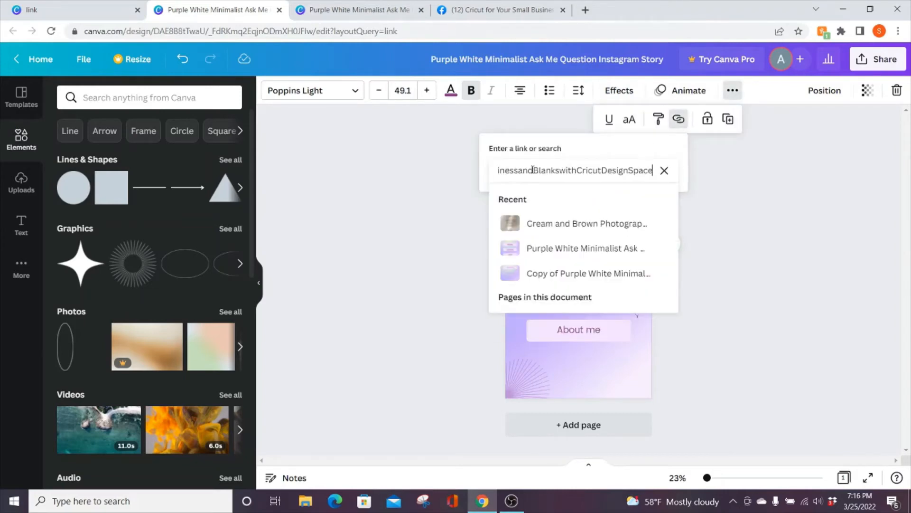
pyautogui.press('Return')
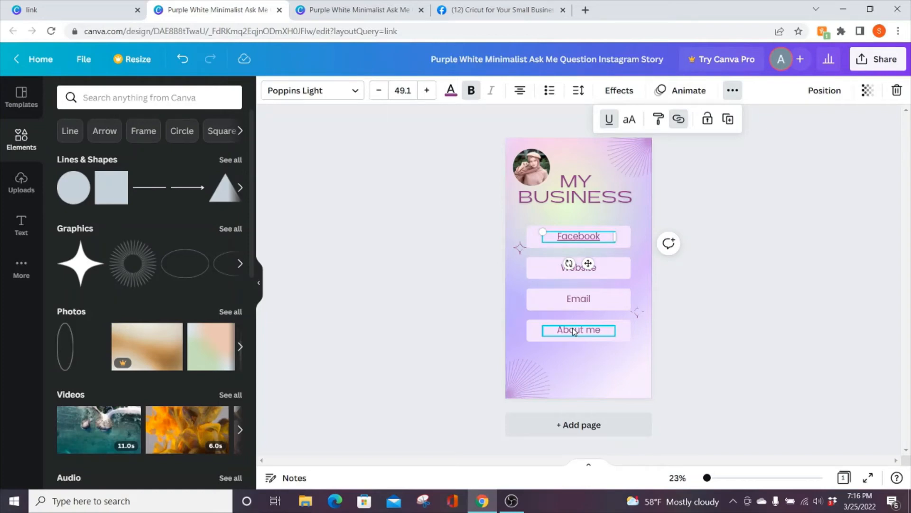
# Step: Switch to the finished version of the design with all four labels linked and open it as a website with the Scrolling web style
pyautogui.click(378, 14)
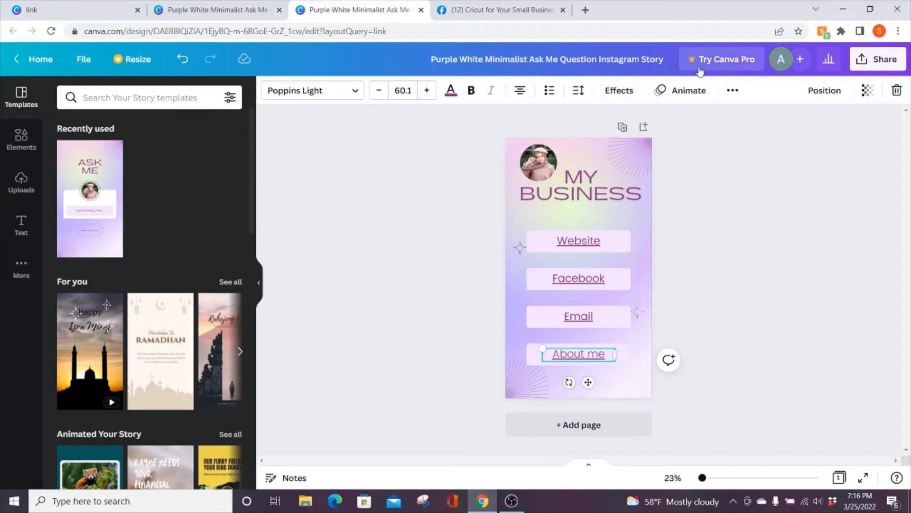
pyautogui.click(869, 62)
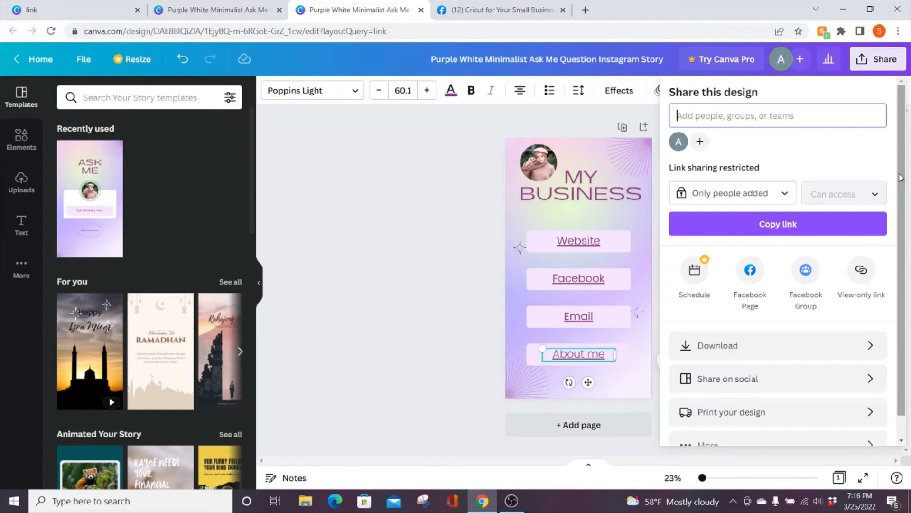
pyautogui.scroll(-1, 896, 284)
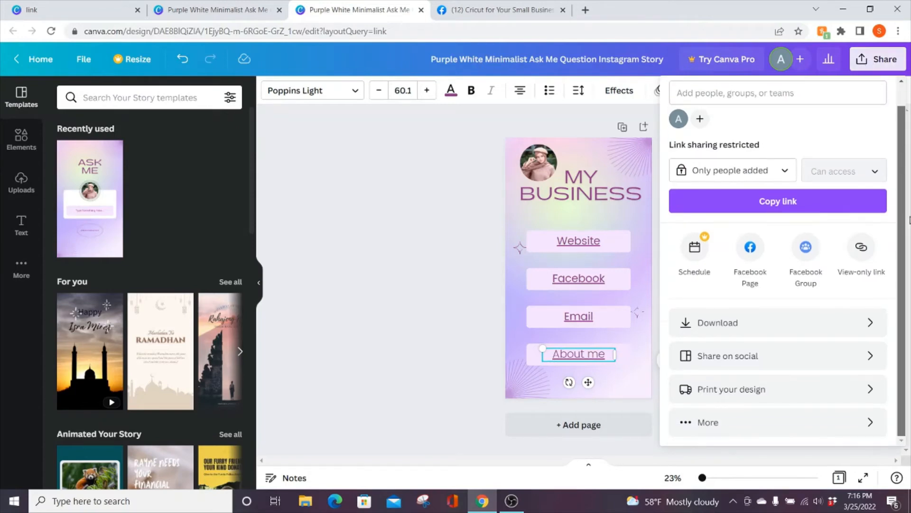
pyautogui.click(877, 424)
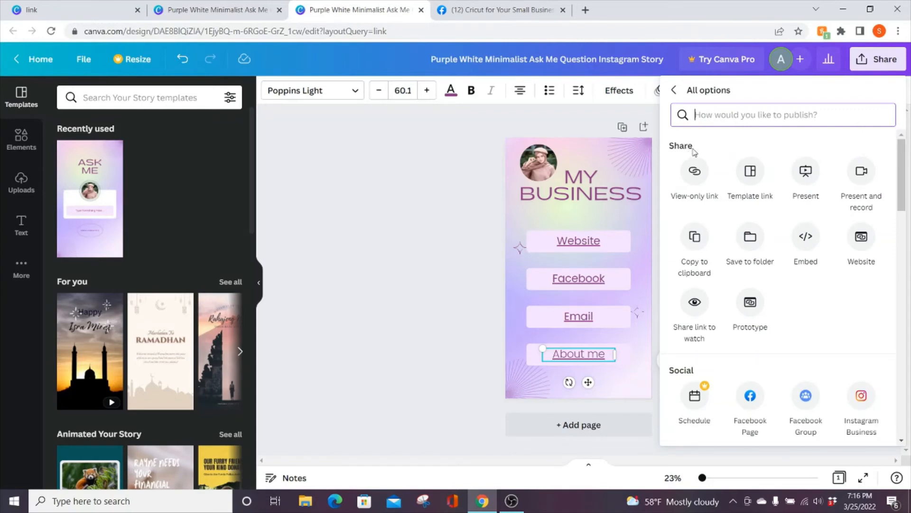
pyautogui.click(864, 253)
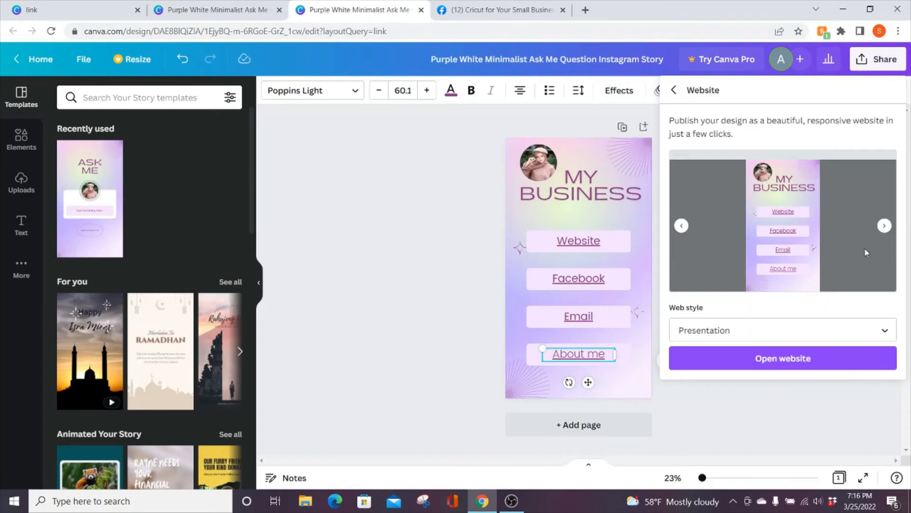
pyautogui.click(885, 334)
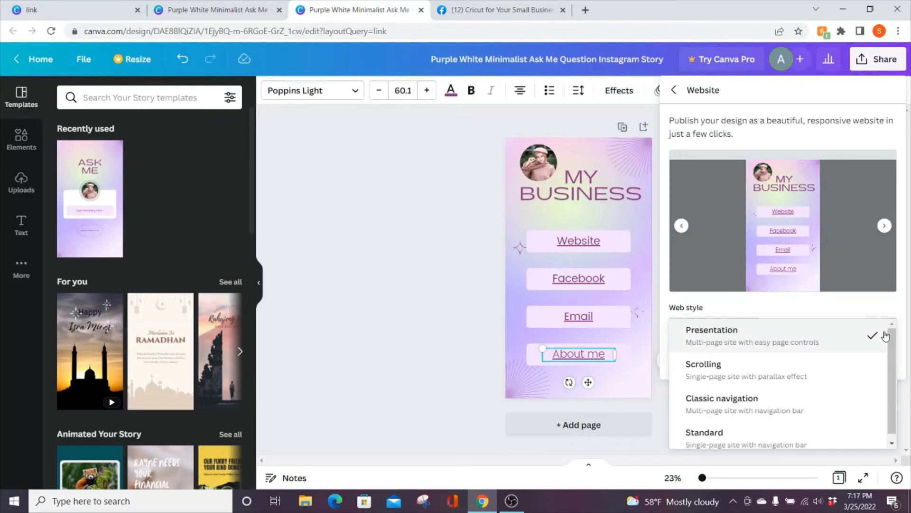
pyautogui.click(844, 372)
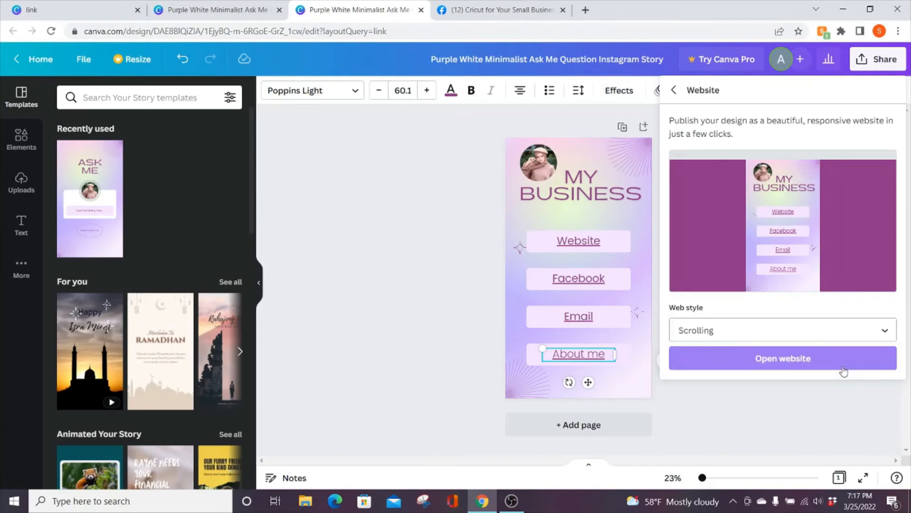
pyautogui.click(789, 358)
pyautogui.click(790, 357)
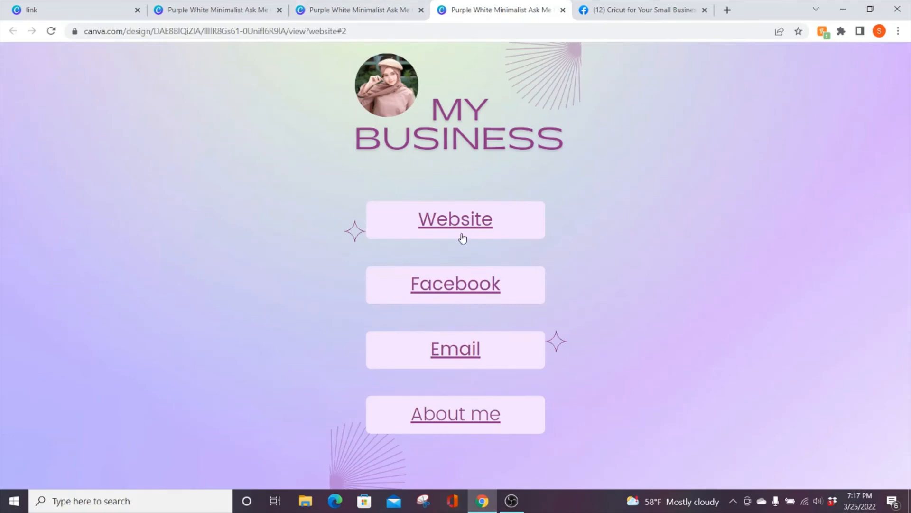
# Step: Test the Facebook and About me links on the published page, returning to the page after each one
pyautogui.click(448, 288)
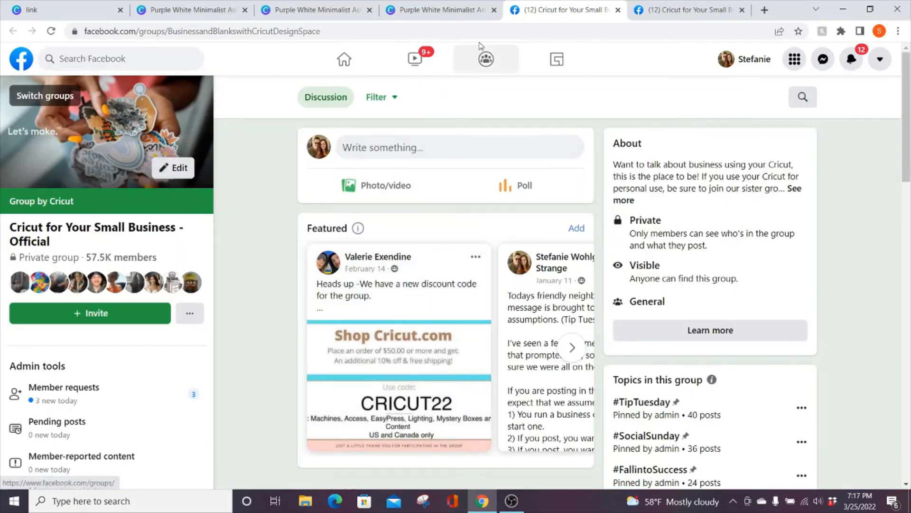
pyautogui.click(464, 14)
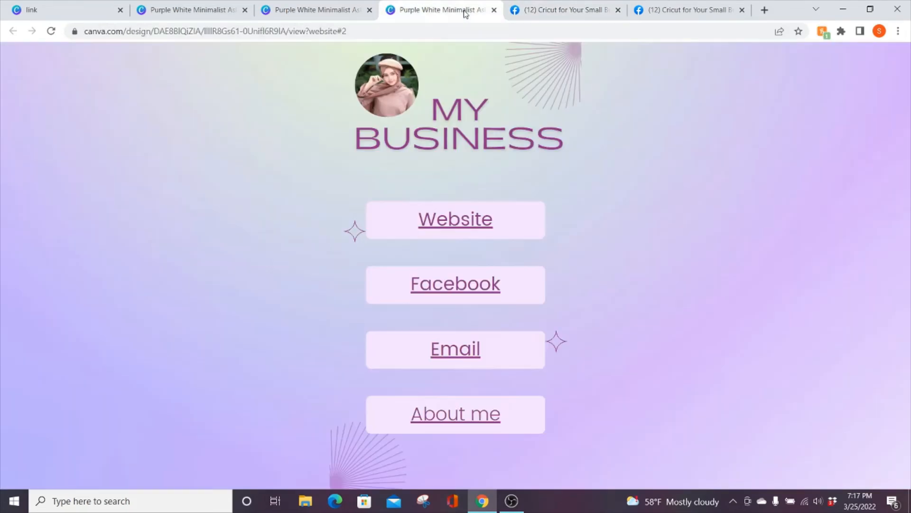
pyautogui.click(455, 416)
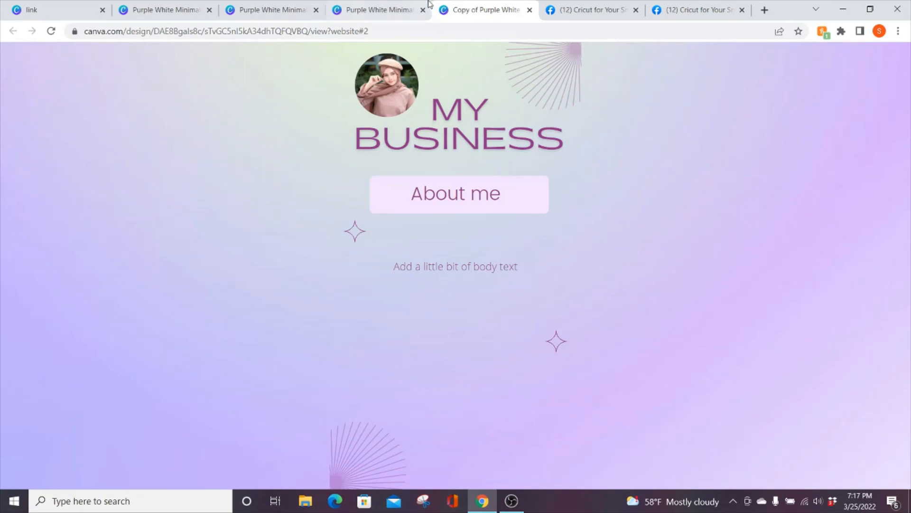
pyautogui.click(375, 11)
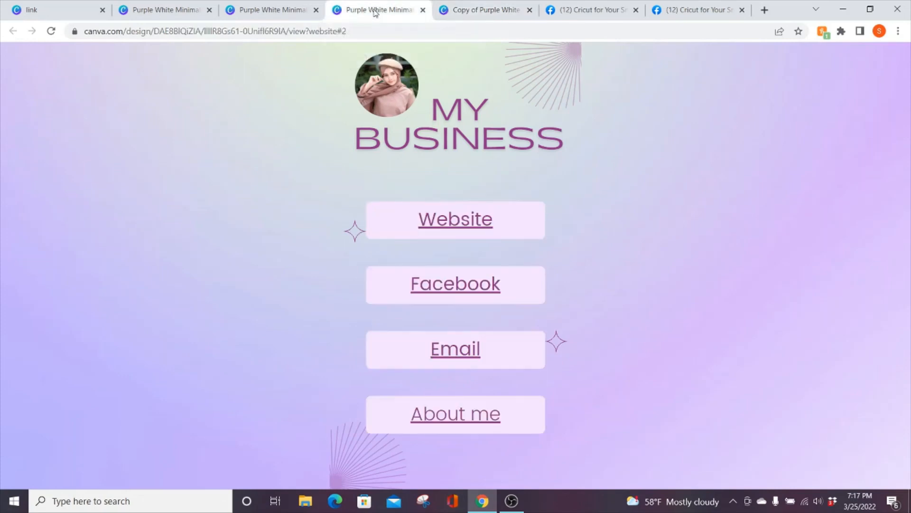
# Step: Select the published page's full web address and go back to the finished design in the editor
pyautogui.click(346, 30)
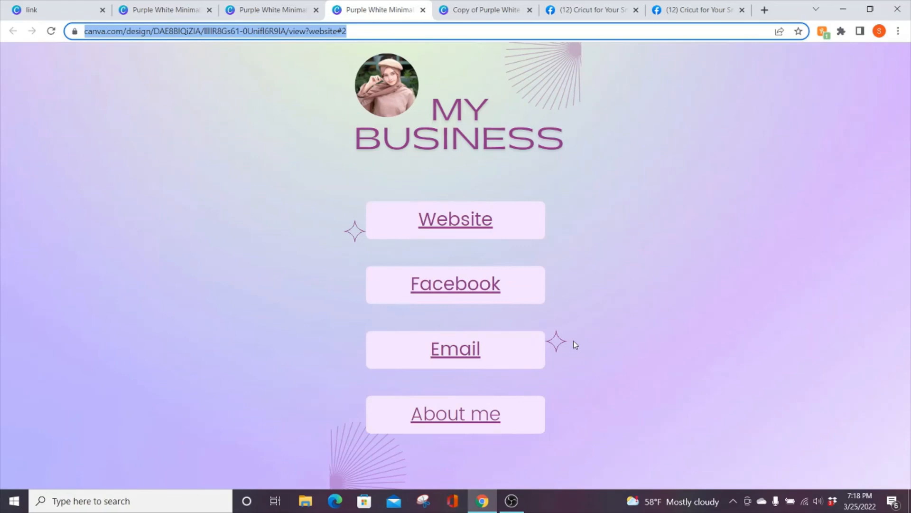
pyautogui.click(263, 6)
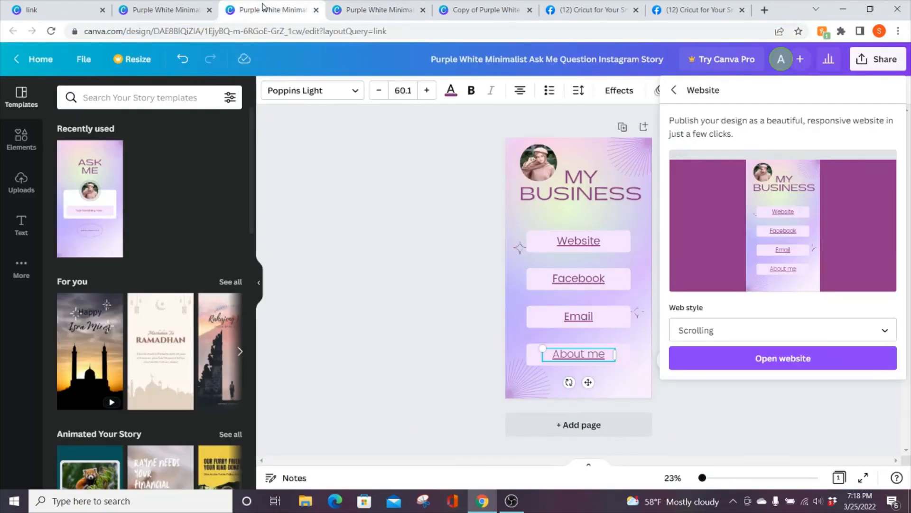